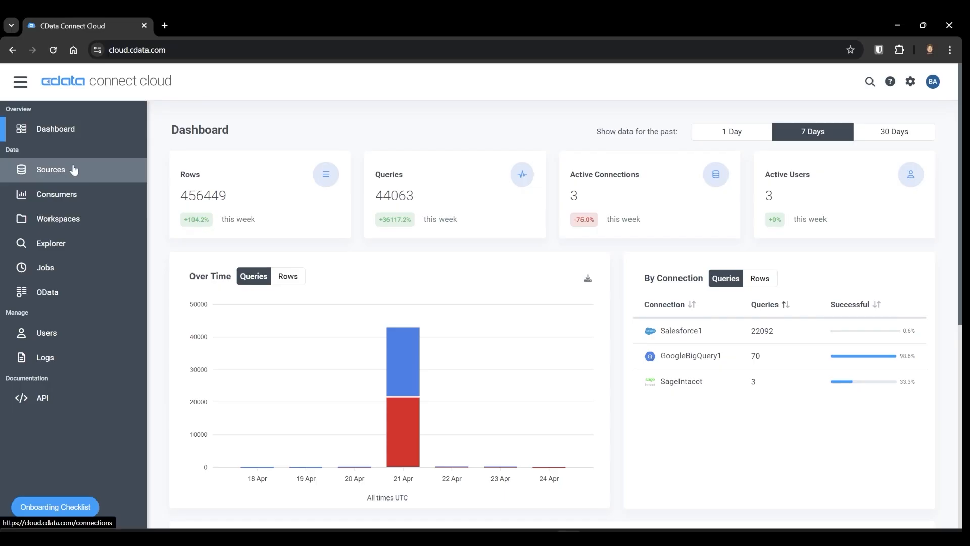
- Start adding a new source connection and choose Sage Intacct as the data source
{"action": "left_click", "coordinate": [72, 169]}
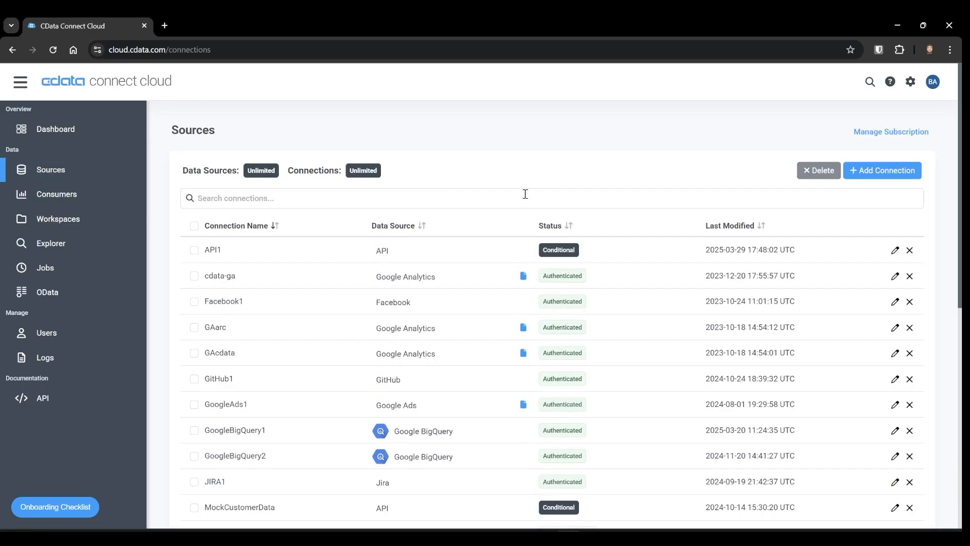
{"action": "left_click", "coordinate": [868, 175]}
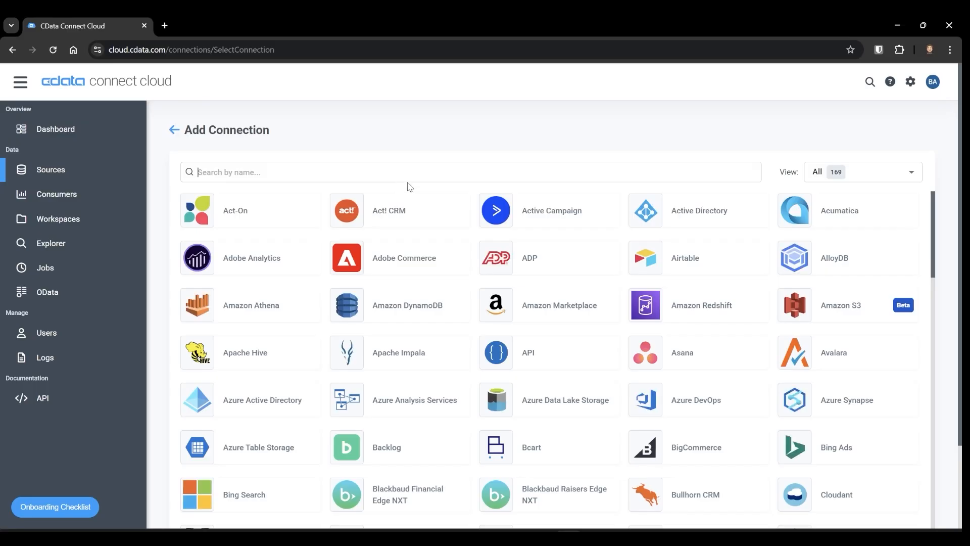
{"action": "type", "text": "sage"}
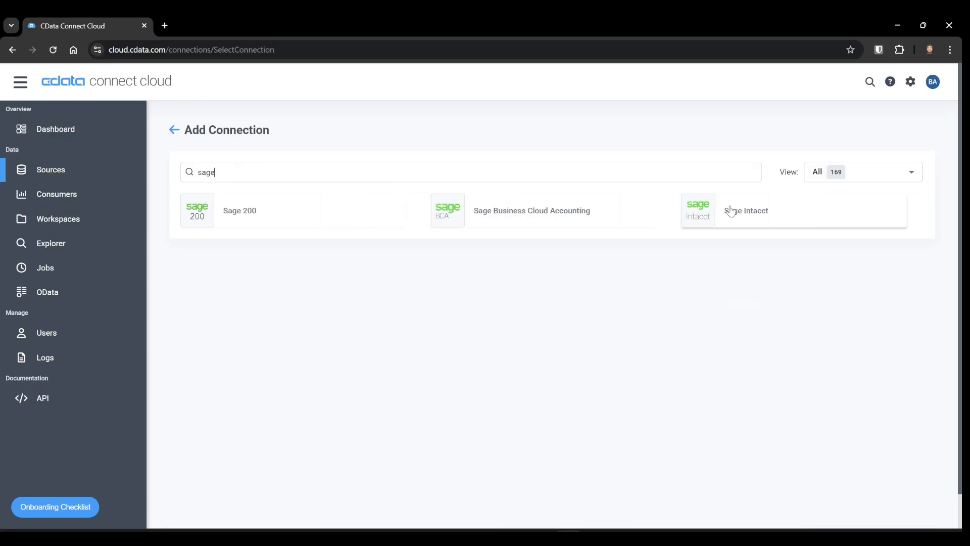
{"action": "left_click", "coordinate": [730, 211]}
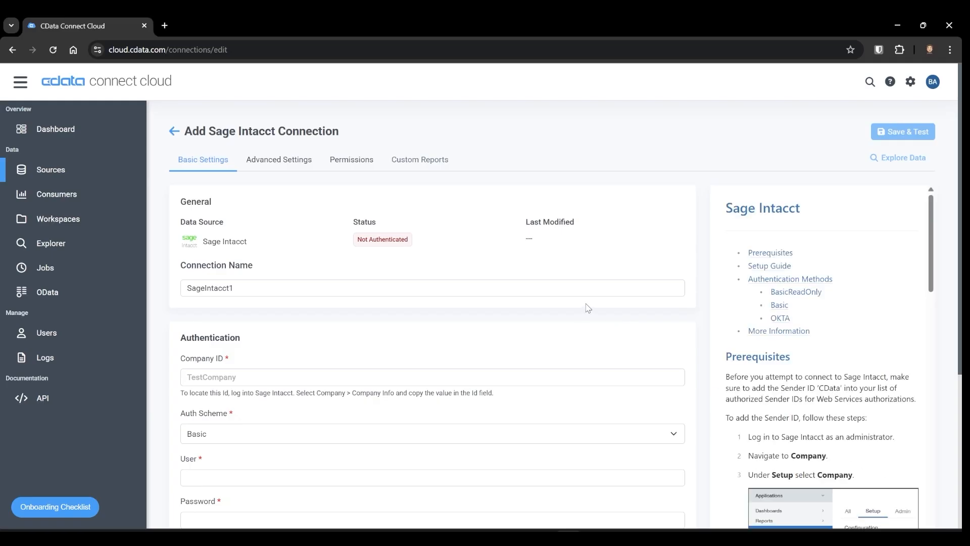
- Review the connection form's authentication fields and the setup guide alongside it
{"action": "scroll", "coordinate": [585, 303], "scroll_direction": "down", "scroll_amount": 3}
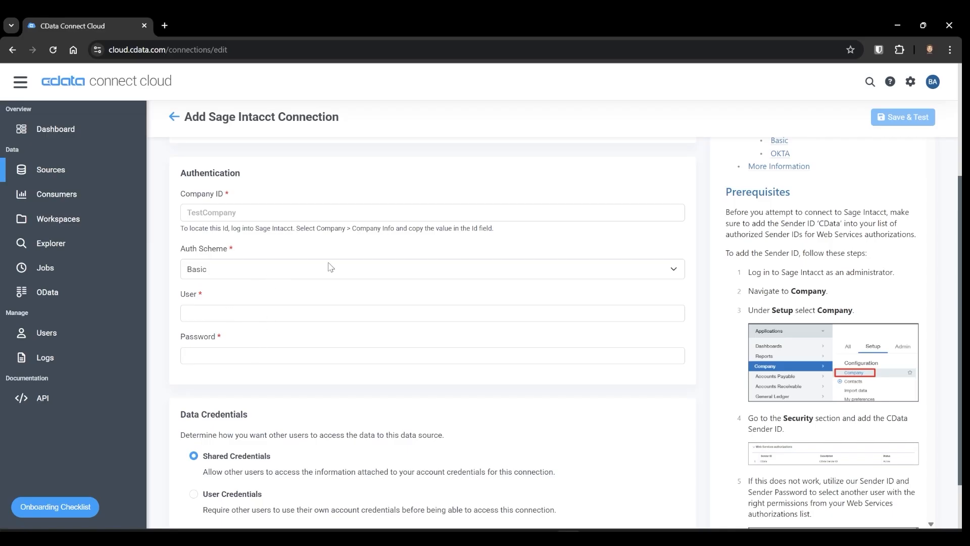
{"action": "scroll", "coordinate": [657, 283], "scroll_direction": "up", "scroll_amount": 3}
{"action": "scroll", "coordinate": [733, 295], "scroll_direction": "down", "scroll_amount": 1}
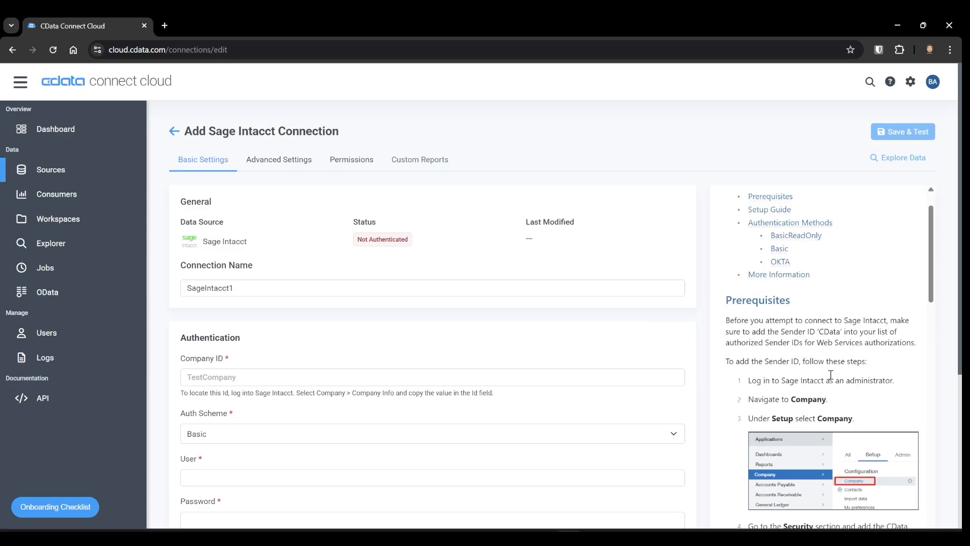
{"action": "scroll", "coordinate": [803, 344], "scroll_direction": "down", "scroll_amount": 3}
{"action": "scroll", "coordinate": [799, 282], "scroll_direction": "down", "scroll_amount": 1}
{"action": "scroll", "coordinate": [800, 282], "scroll_direction": "up", "scroll_amount": 1}
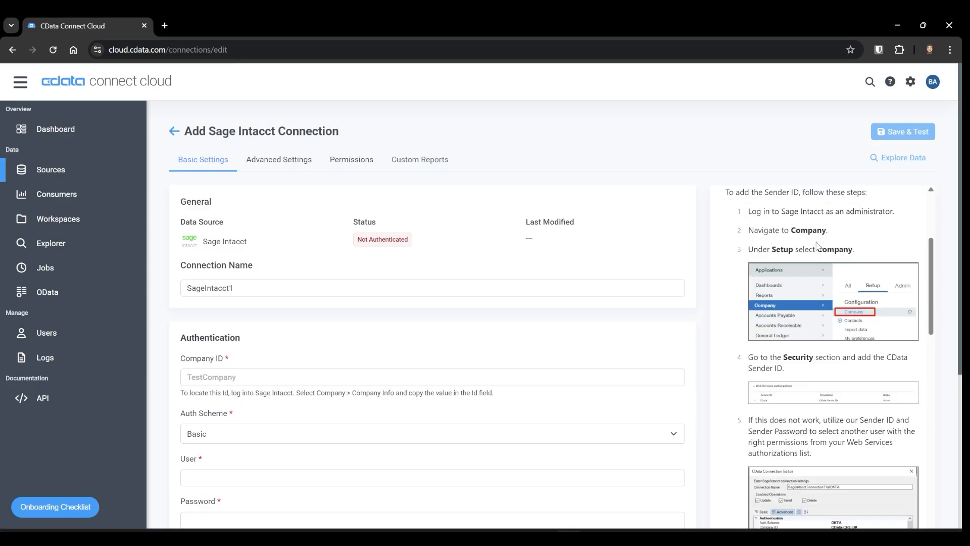
{"action": "scroll", "coordinate": [817, 246], "scroll_direction": "down", "scroll_amount": 10}
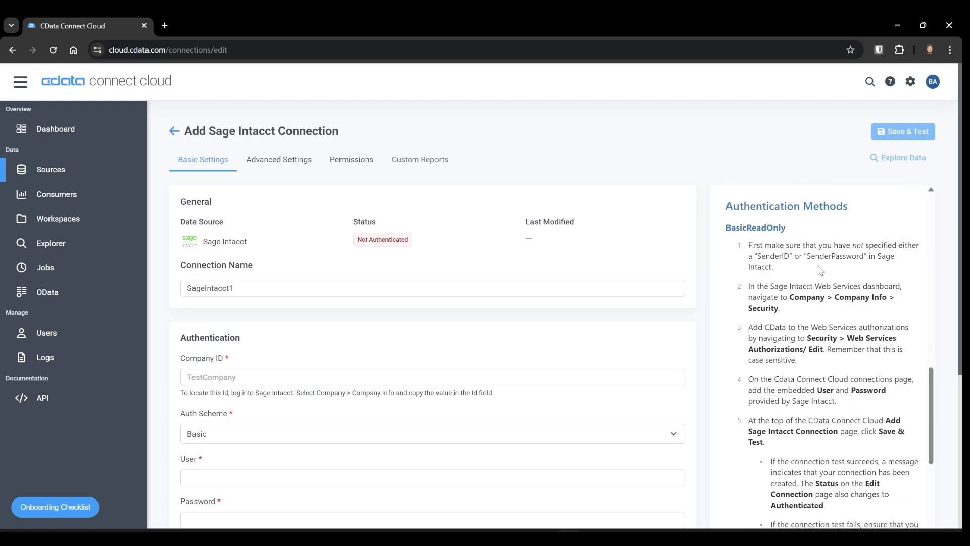
{"action": "scroll", "coordinate": [828, 276], "scroll_direction": "down", "scroll_amount": 5}
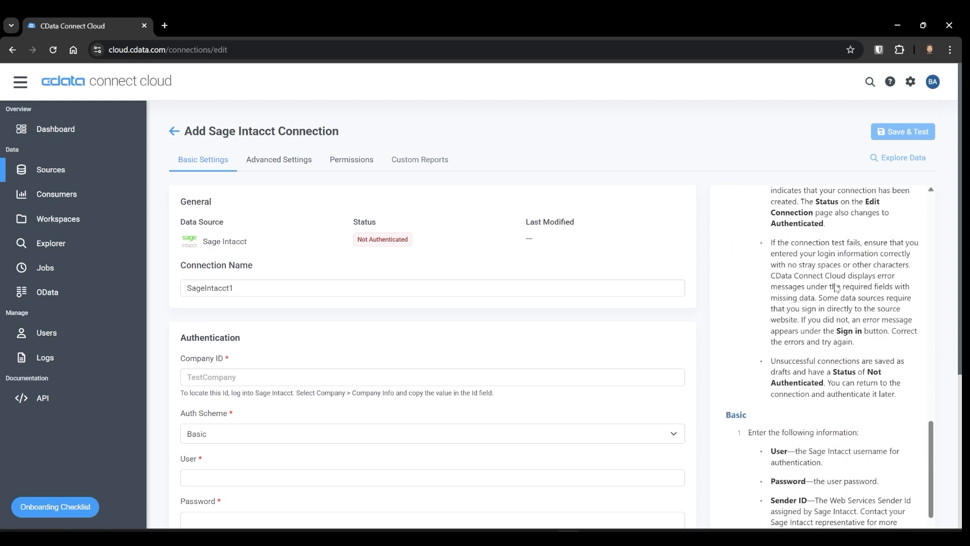
{"action": "scroll", "coordinate": [346, 357], "scroll_direction": "down", "scroll_amount": 5}
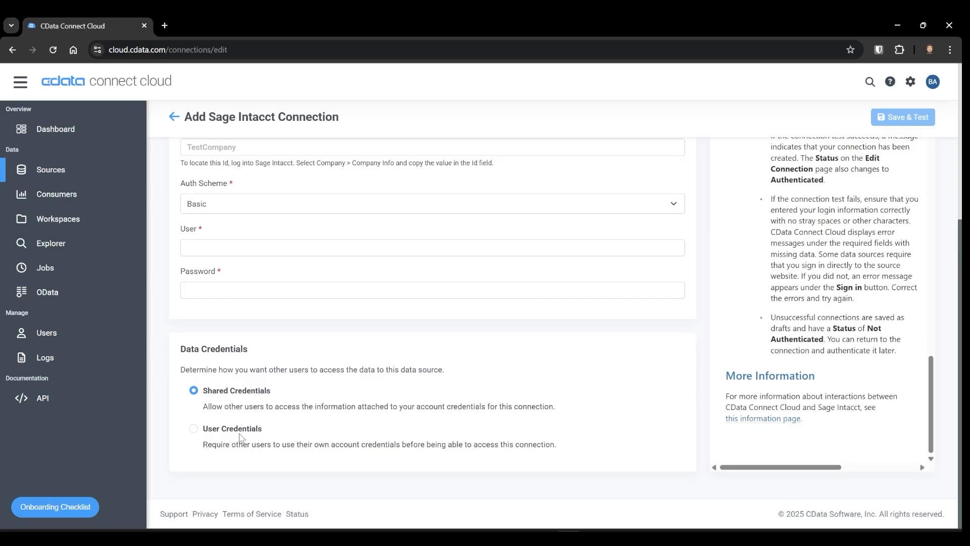
{"action": "scroll", "coordinate": [262, 429], "scroll_direction": "up", "scroll_amount": 5}
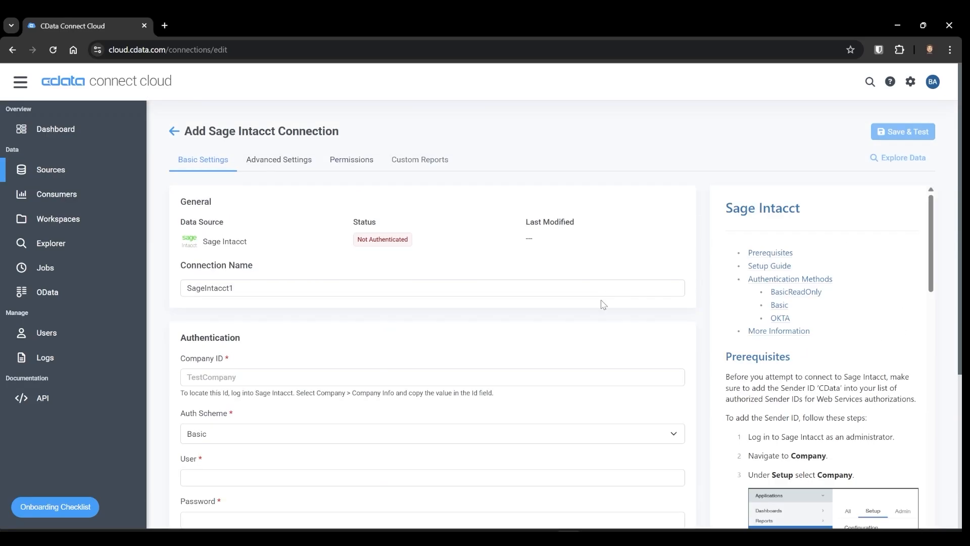
{"action": "scroll", "coordinate": [601, 303], "scroll_direction": "down", "scroll_amount": 1}
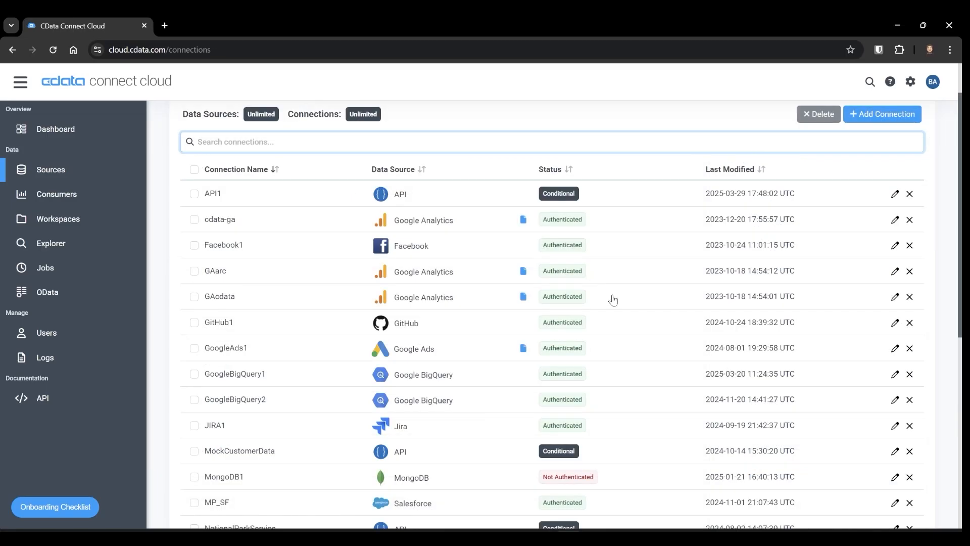
{"action": "scroll", "coordinate": [611, 304], "scroll_direction": "down", "scroll_amount": 3}
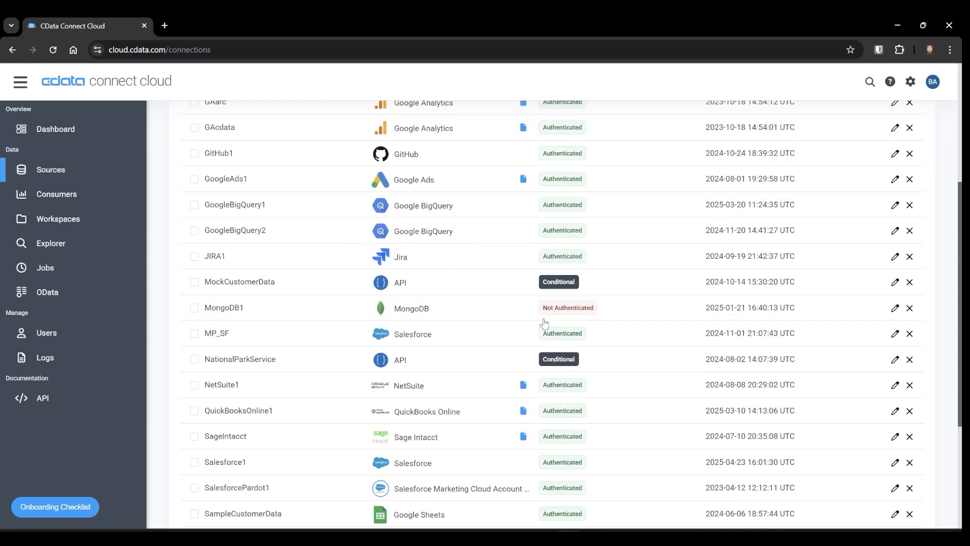
- Open the existing SageIntacct connection from the sources list to view its settings
{"action": "scroll", "coordinate": [544, 323], "scroll_direction": "down", "scroll_amount": 2}
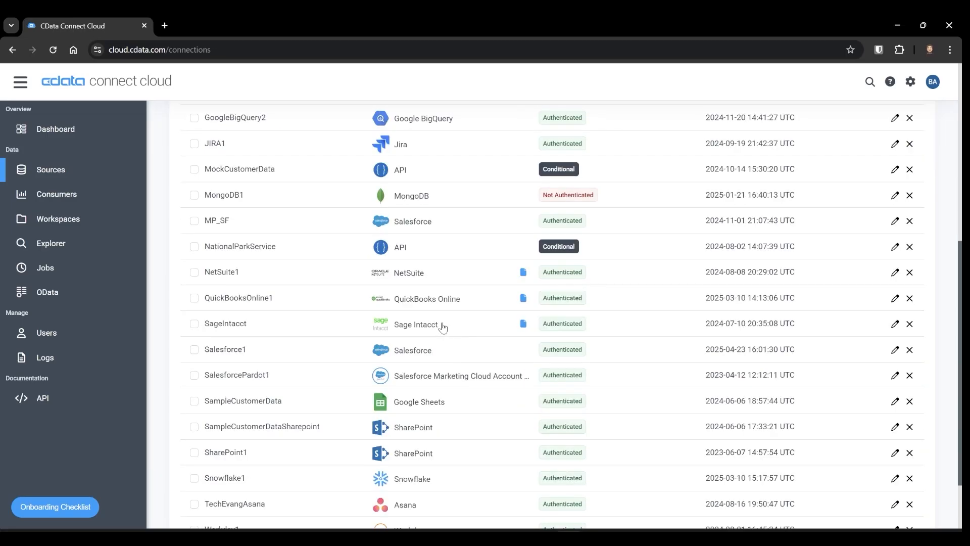
{"action": "left_click", "coordinate": [629, 320]}
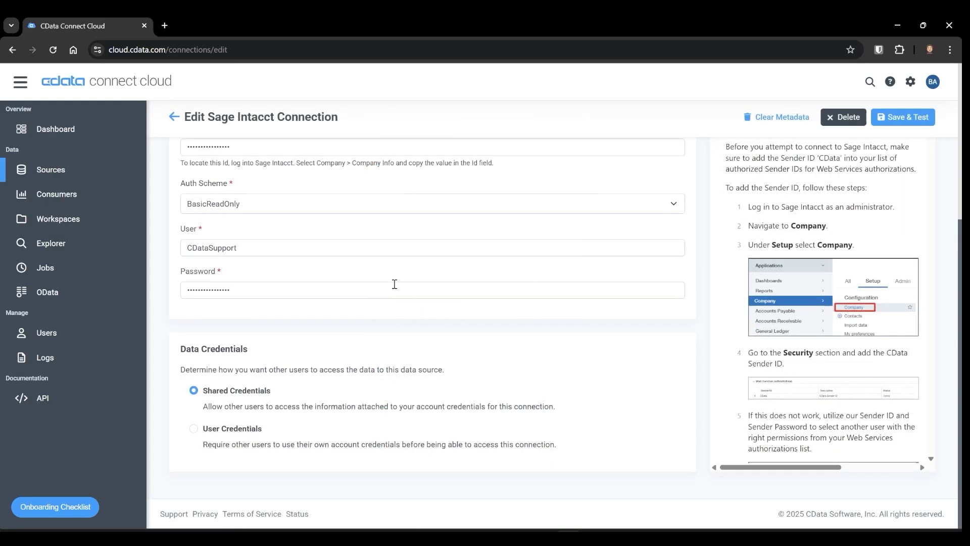
- Open the Data Explorer and browse the tables of the SageIntacct connection
{"action": "left_click", "coordinate": [74, 247]}
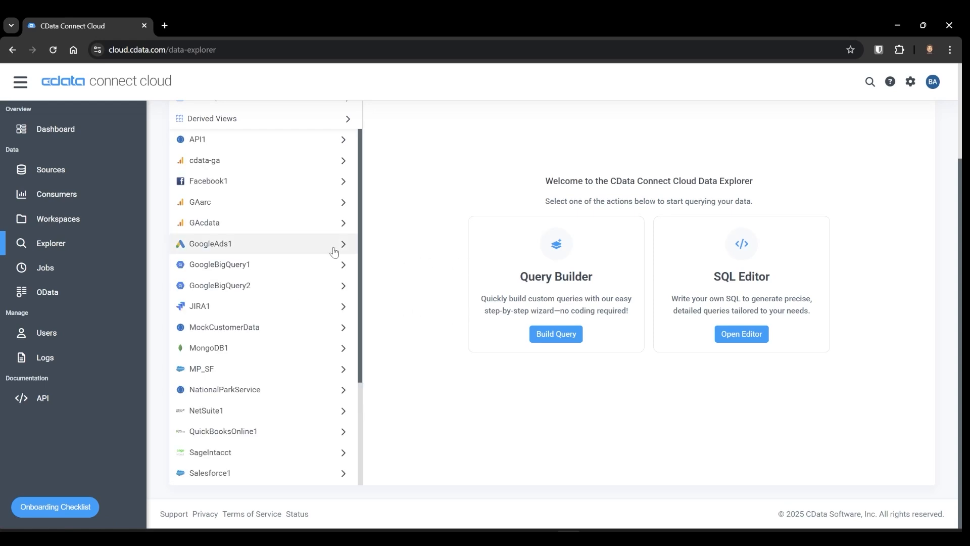
{"action": "scroll", "coordinate": [308, 258], "scroll_direction": "up", "scroll_amount": 3}
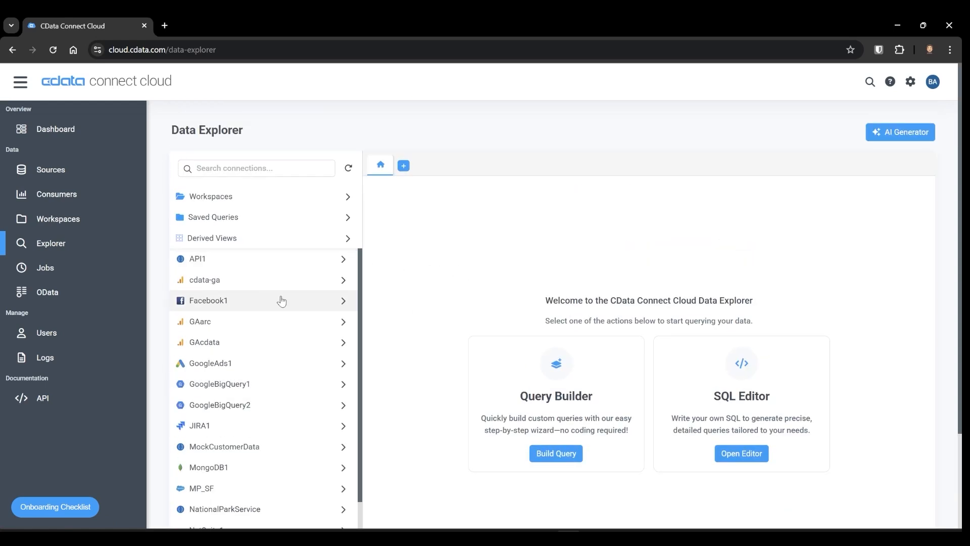
{"action": "scroll", "coordinate": [277, 319], "scroll_direction": "down", "scroll_amount": 3}
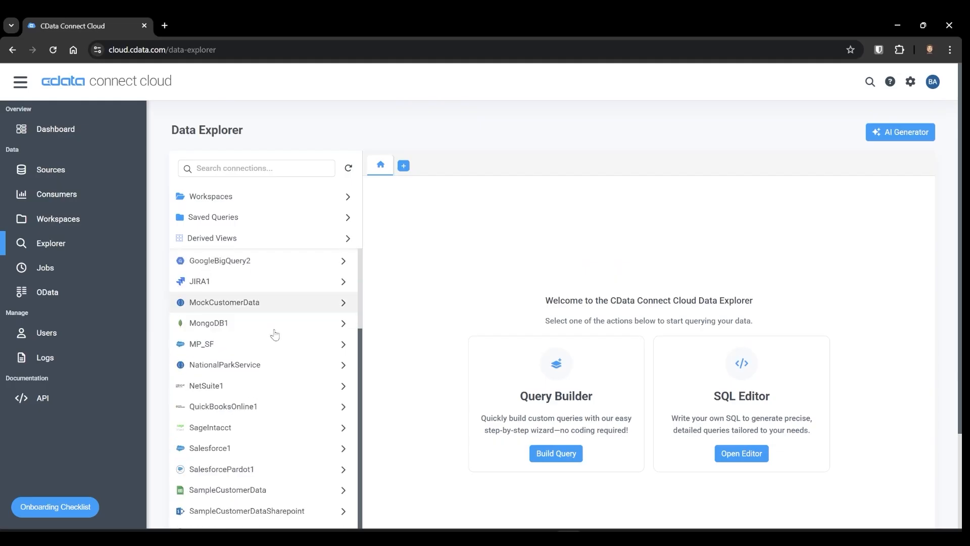
{"action": "left_click", "coordinate": [240, 430]}
{"action": "scroll", "coordinate": [282, 299], "scroll_direction": "down", "scroll_amount": 2}
{"action": "scroll", "coordinate": [268, 301], "scroll_direction": "down", "scroll_amount": 12}
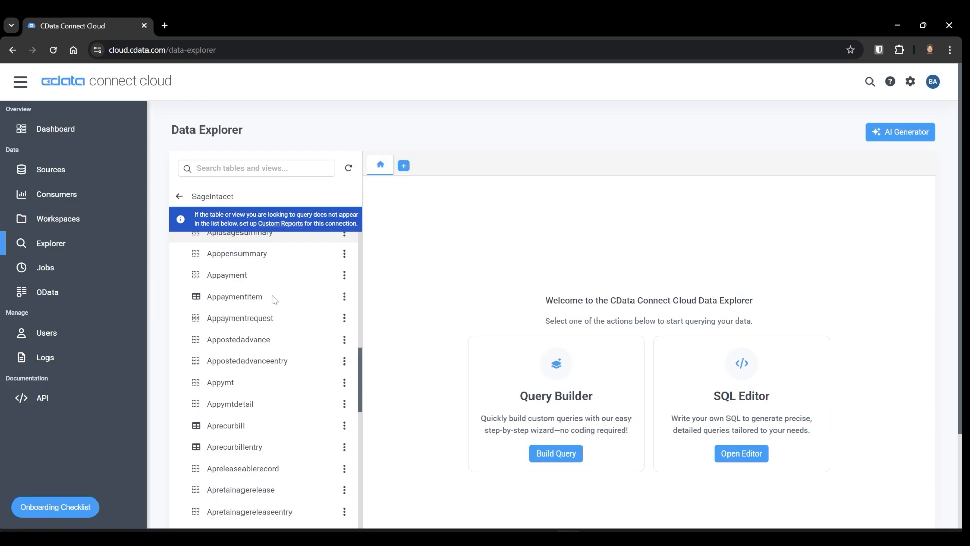
{"action": "scroll", "coordinate": [276, 300], "scroll_direction": "down", "scroll_amount": 10}
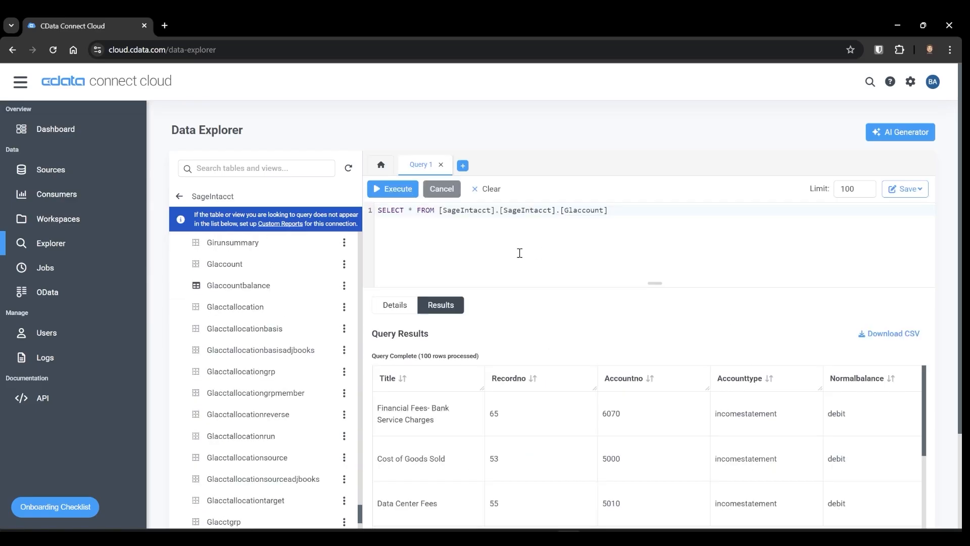
- Open a new Query Builder tab in the Data Explorer
{"action": "left_click", "coordinate": [462, 165]}
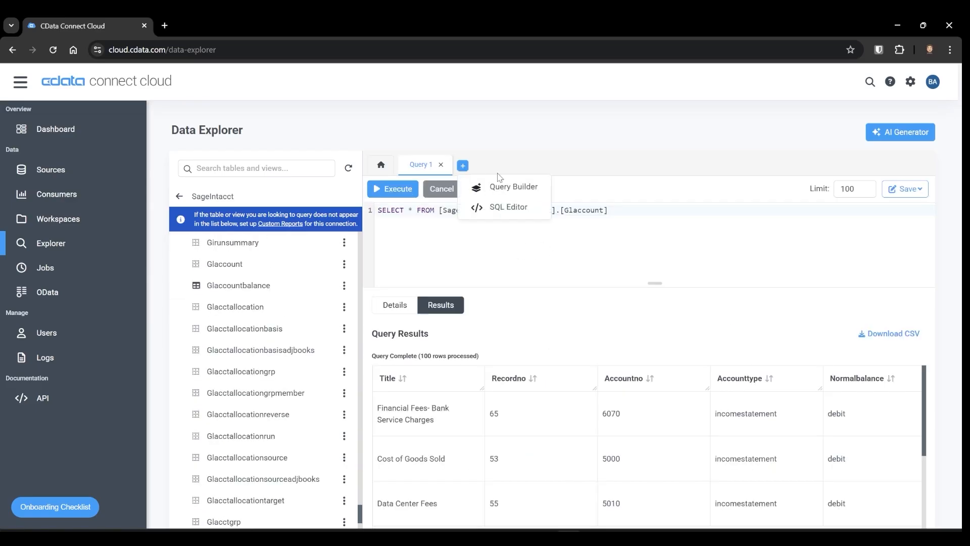
{"action": "left_click", "coordinate": [530, 192]}
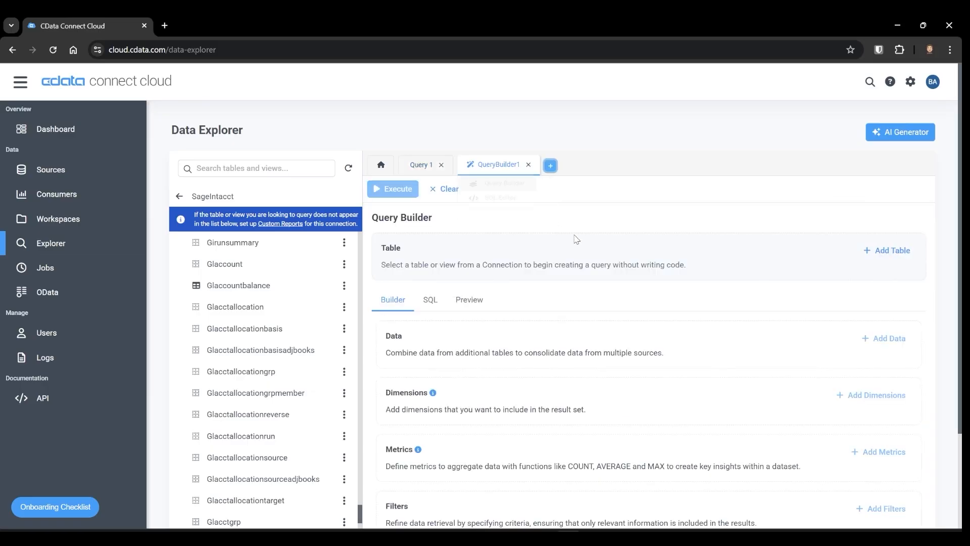
{"action": "scroll", "coordinate": [639, 345], "scroll_direction": "down", "scroll_amount": 2}
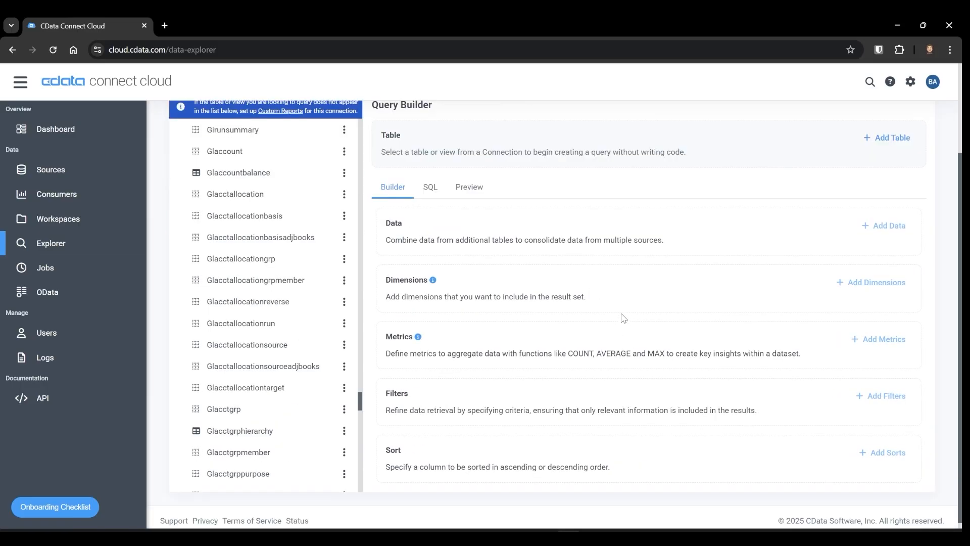
{"action": "scroll", "coordinate": [632, 323], "scroll_direction": "up", "scroll_amount": 2}
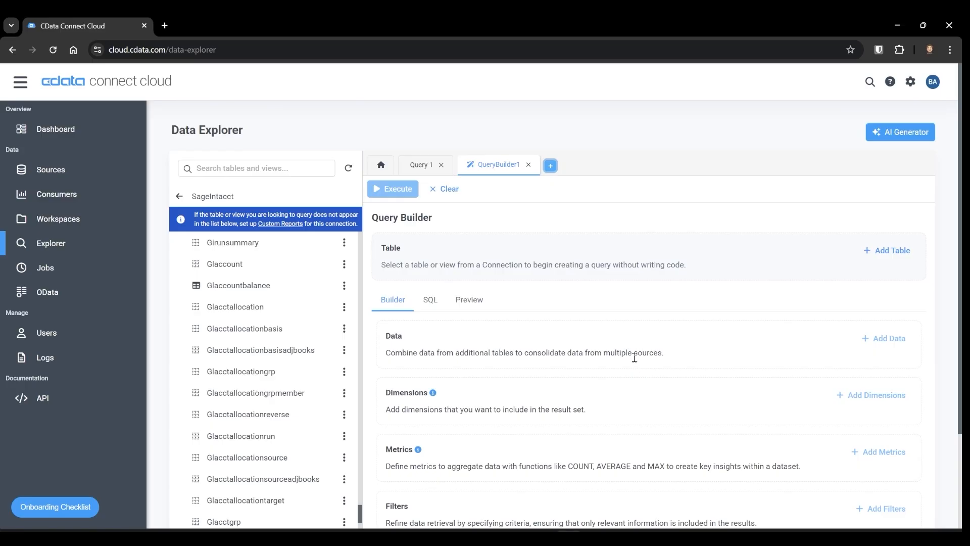
- Open the AI Generator and select the SageIntacct connection
{"action": "left_click", "coordinate": [884, 140]}
{"action": "left_click", "coordinate": [787, 207]}
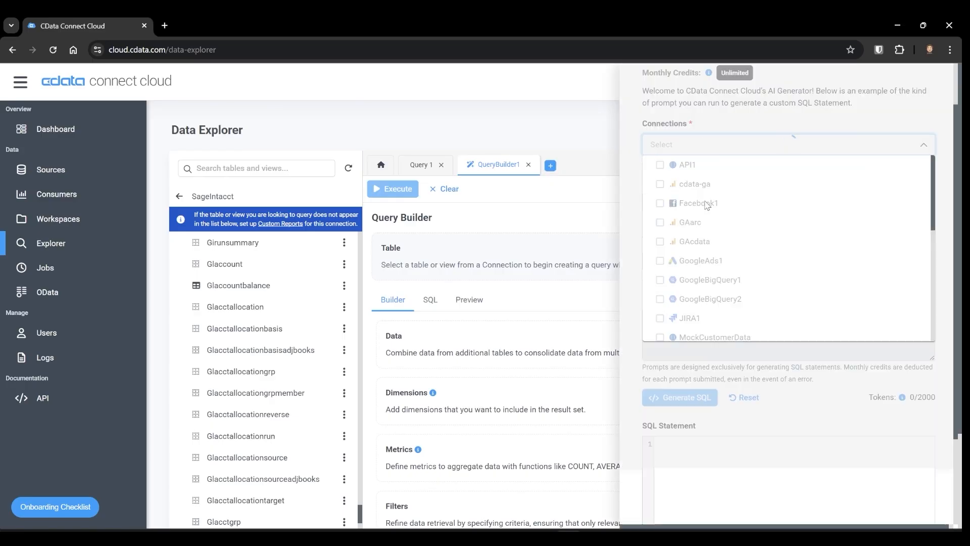
{"action": "left_click", "coordinate": [737, 129]}
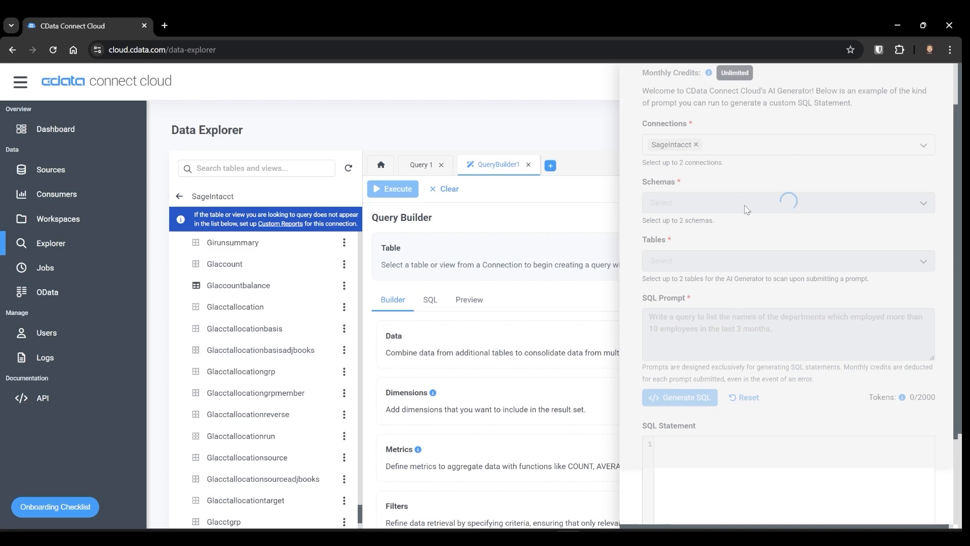
- Enter the SQL prompt "Select all account records from Q1 2025." for the Glaccount table and generate the SQL
{"action": "left_click", "coordinate": [783, 324]}
{"action": "type", "text": "Select all account"}
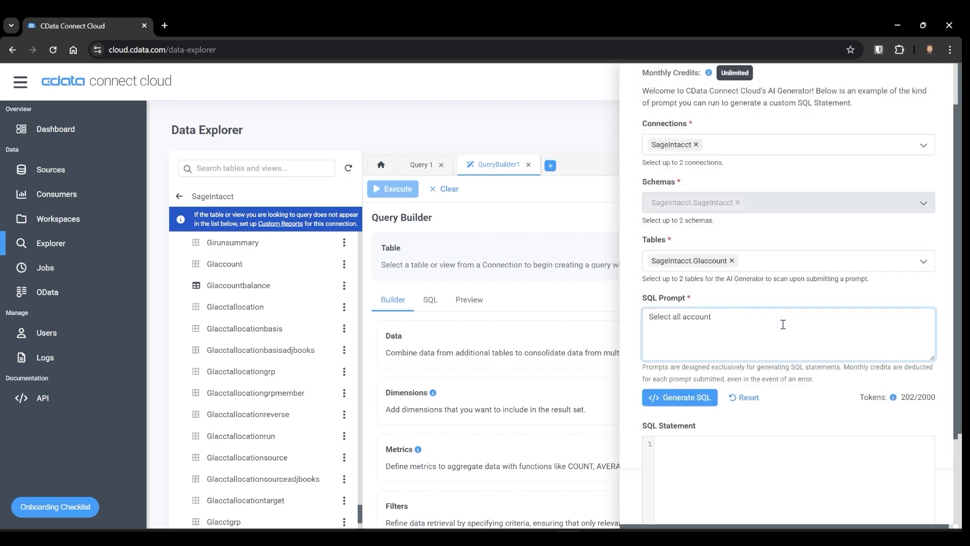
{"action": "type", "text": " records from Q1 2025."}
{"action": "left_click", "coordinate": [675, 398]}
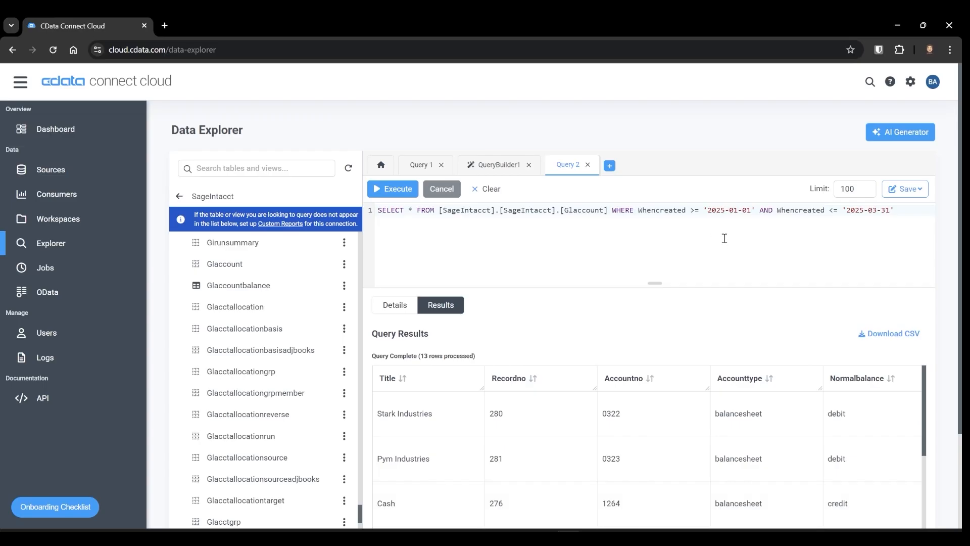
- Review the query's save options and scroll through the query results
{"action": "left_click", "coordinate": [920, 192]}
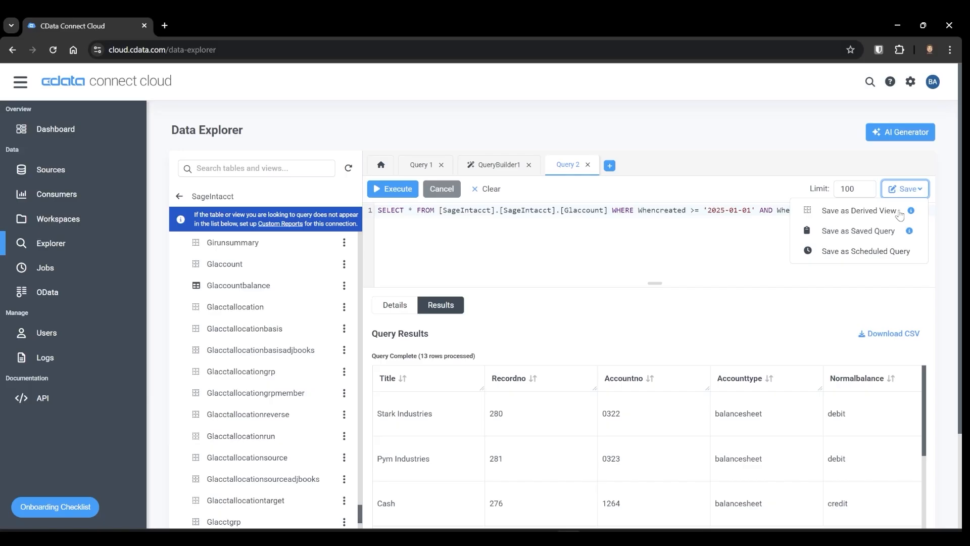
{"action": "scroll", "coordinate": [839, 397], "scroll_direction": "down", "scroll_amount": 10}
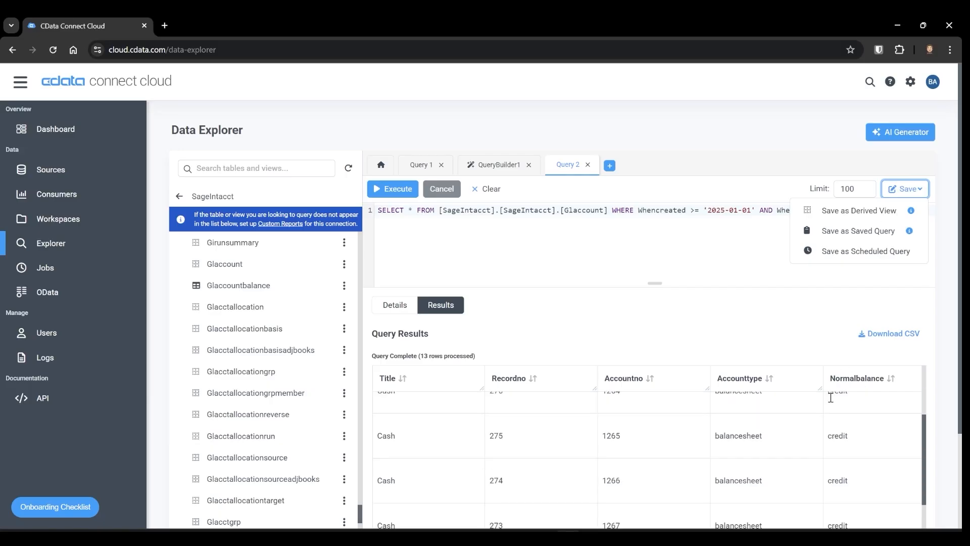
{"action": "scroll", "coordinate": [838, 427], "scroll_direction": "up", "scroll_amount": 8}
{"action": "scroll", "coordinate": [837, 426], "scroll_direction": "up", "scroll_amount": 3}
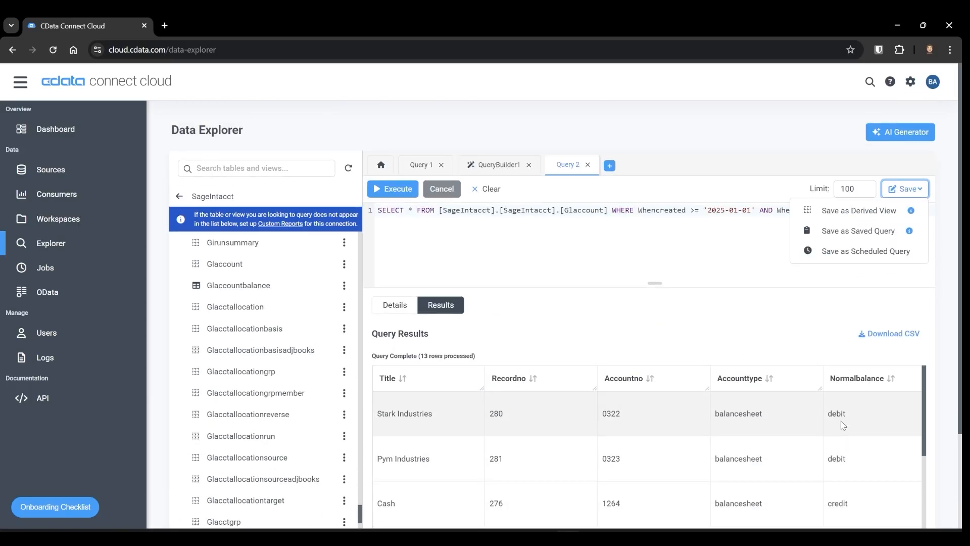
{"action": "left_click", "coordinate": [407, 283]}
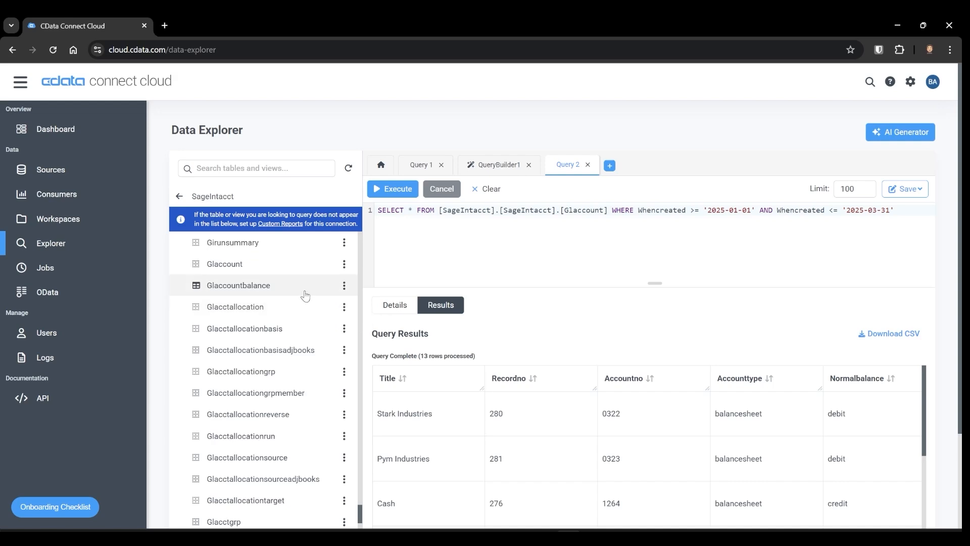
- Open the Power BI Desktop documentation from the list of consumer client tools
{"action": "left_click", "coordinate": [110, 201]}
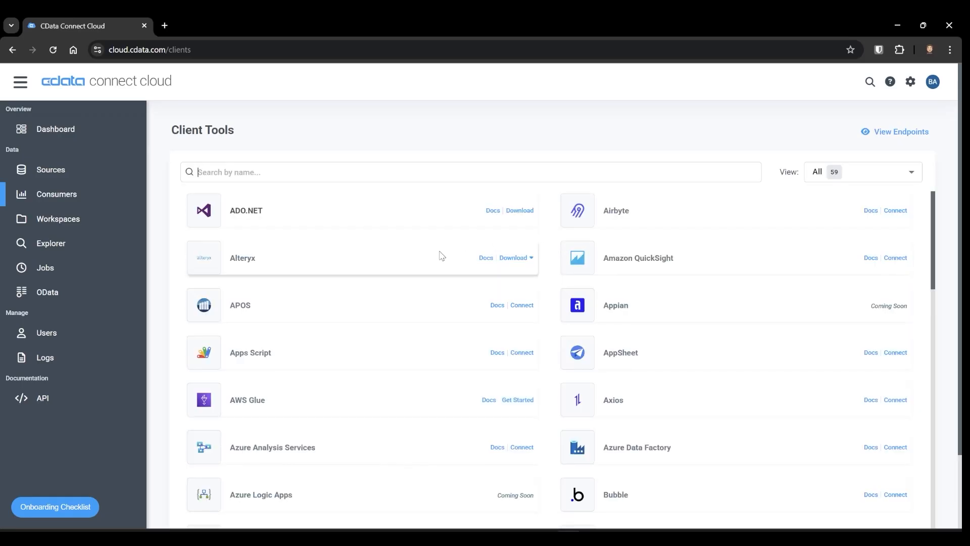
{"action": "scroll", "coordinate": [441, 257], "scroll_direction": "down", "scroll_amount": 1}
{"action": "scroll", "coordinate": [447, 267], "scroll_direction": "down", "scroll_amount": 14}
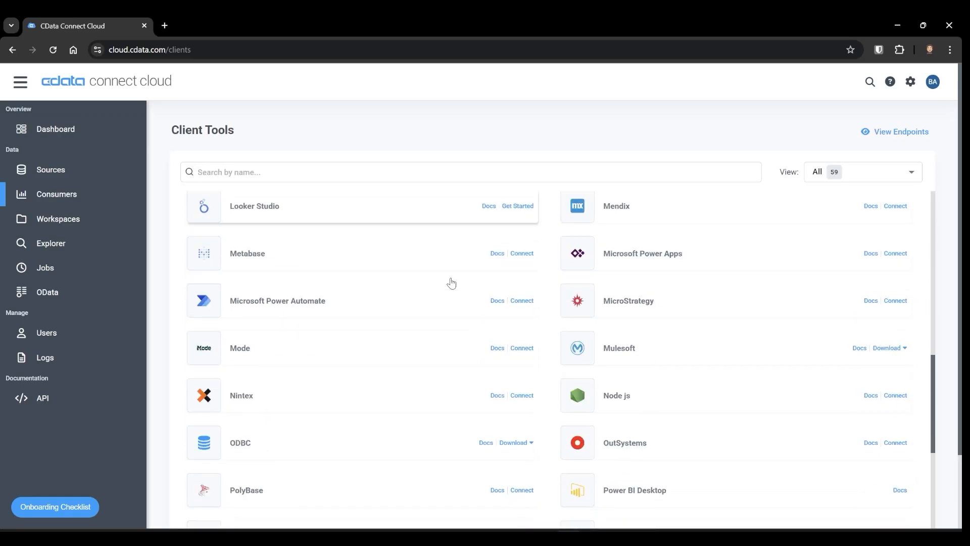
{"action": "scroll", "coordinate": [454, 279], "scroll_direction": "down", "scroll_amount": 2}
{"action": "left_click", "coordinate": [783, 264]}
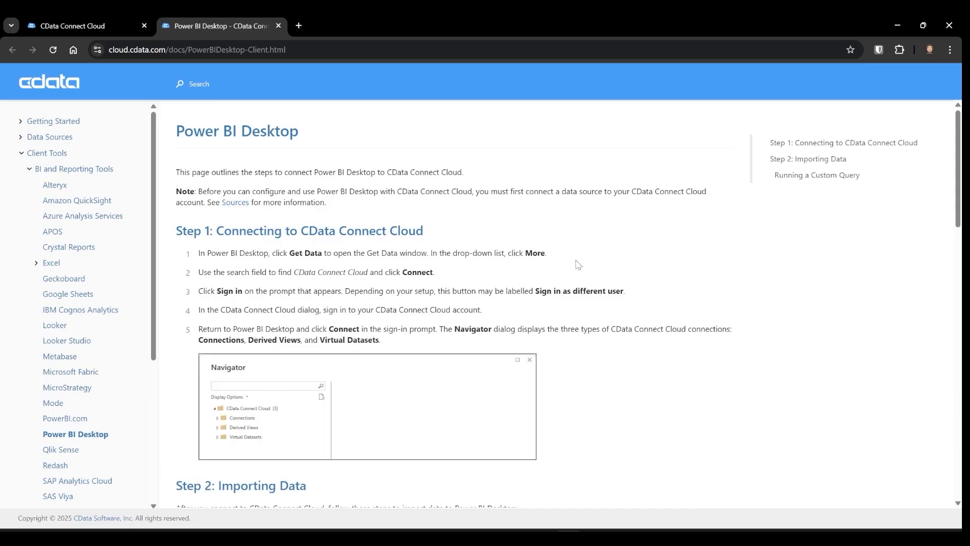
- Read the Power BI Desktop connection and import steps in the documentation, then switch to Power BI Desktop
{"action": "scroll", "coordinate": [524, 245], "scroll_direction": "down", "scroll_amount": 2}
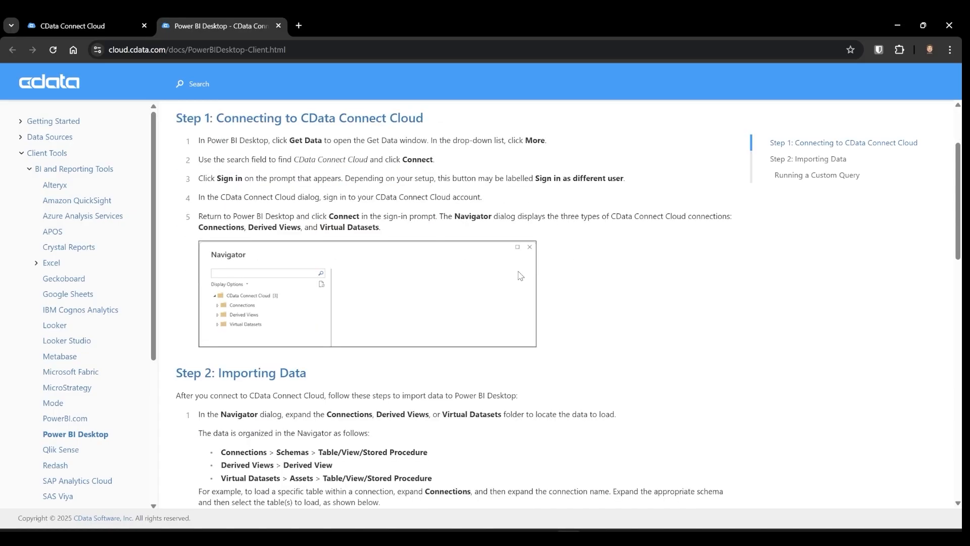
{"action": "scroll", "coordinate": [521, 275], "scroll_direction": "down", "scroll_amount": 2}
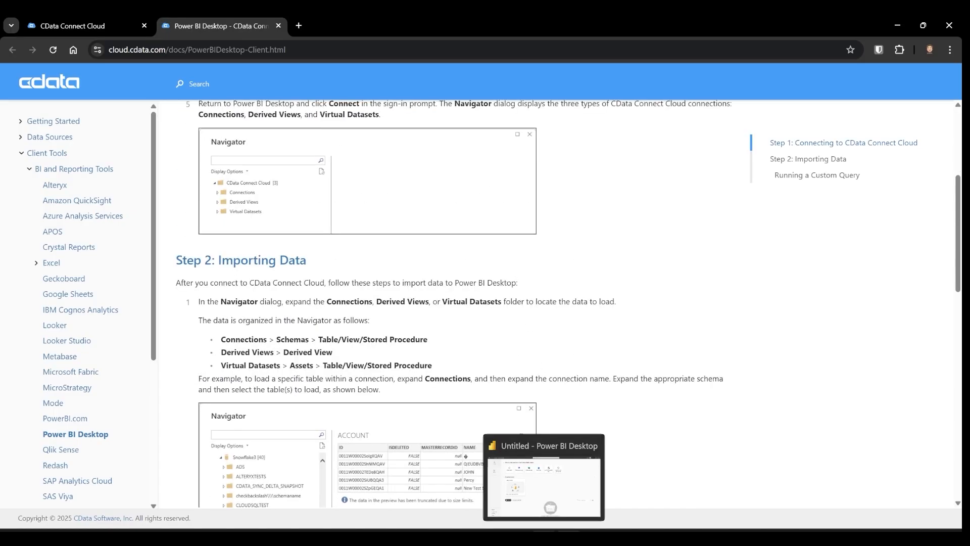
{"action": "left_click", "coordinate": [544, 537]}
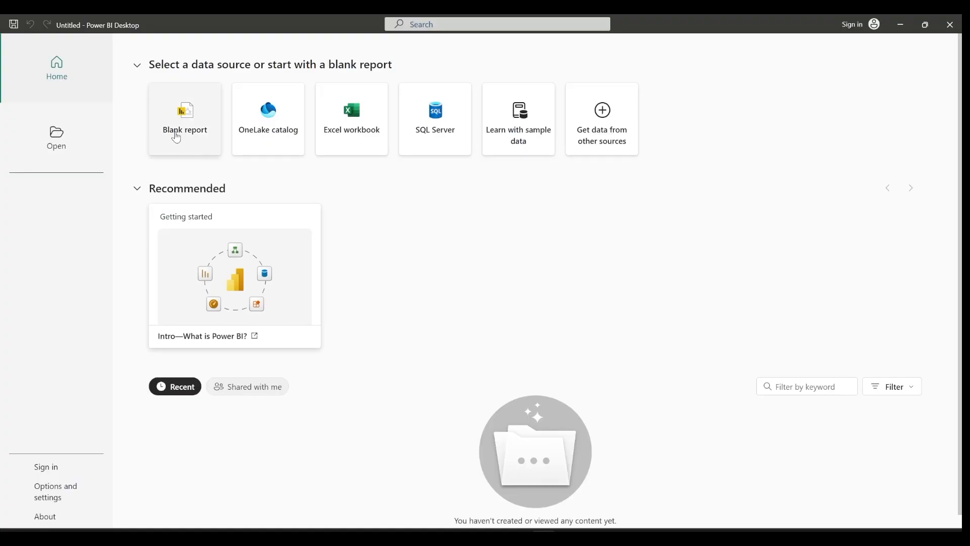
- Start a blank report and connect to the CData Connect Cloud data source, found by searching for "cdata"
{"action": "left_click", "coordinate": [174, 133]}
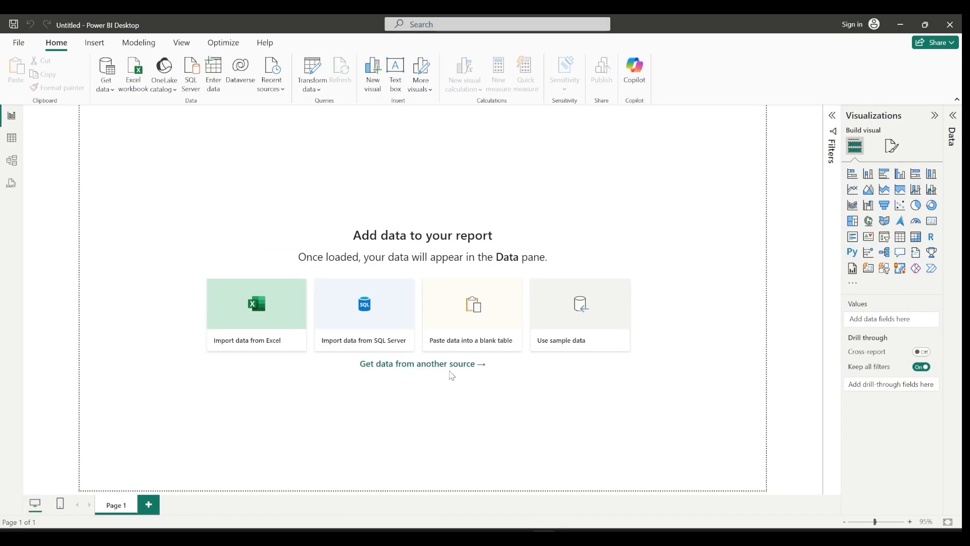
{"action": "scroll", "coordinate": [487, 215], "scroll_direction": "down", "scroll_amount": 3}
{"action": "scroll", "coordinate": [517, 230], "scroll_direction": "down", "scroll_amount": 3}
{"action": "type", "text": "cdata"}
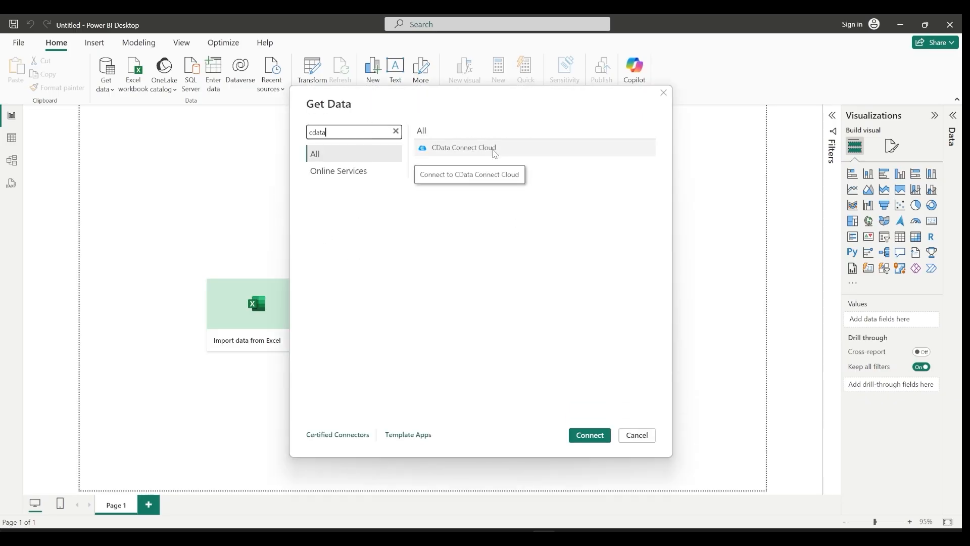
{"action": "left_click", "coordinate": [485, 148]}
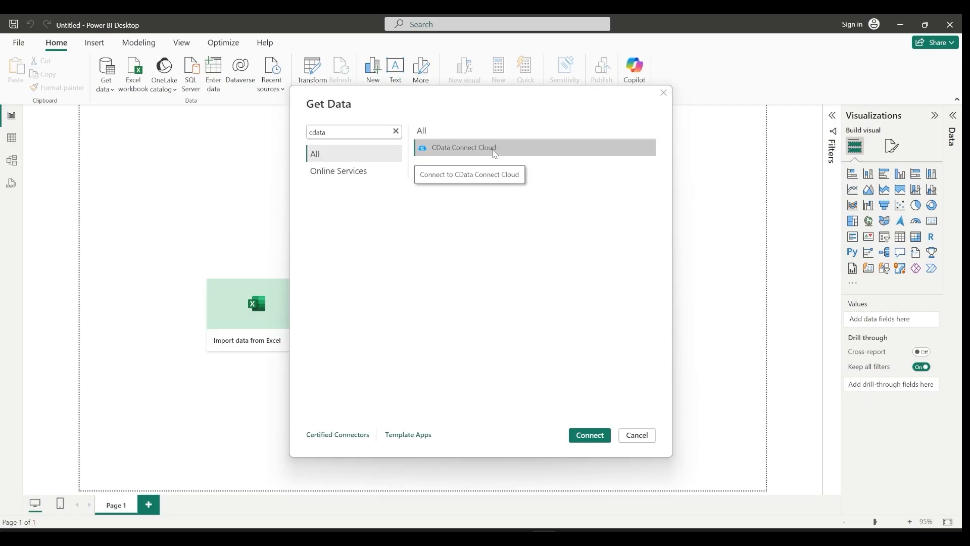
{"action": "left_click", "coordinate": [589, 436]}
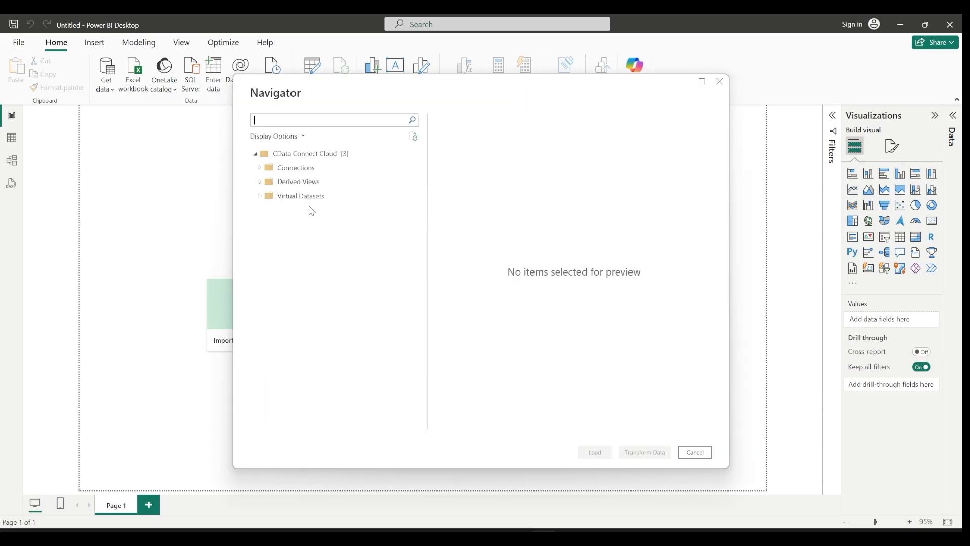
- Expand Connections and the SageIntacct connection in the Navigator to reveal its schema
{"action": "left_click", "coordinate": [263, 169]}
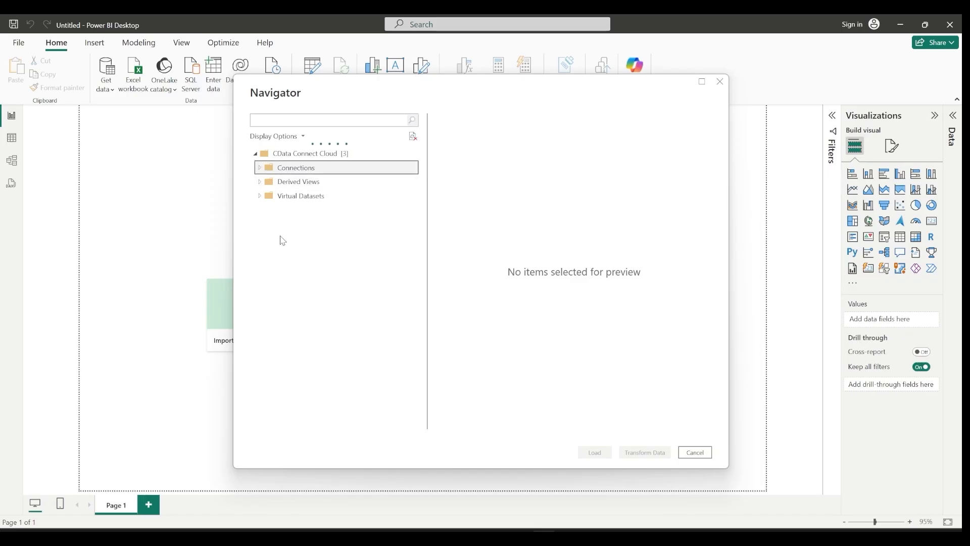
{"action": "scroll", "coordinate": [306, 226], "scroll_direction": "down", "scroll_amount": 3}
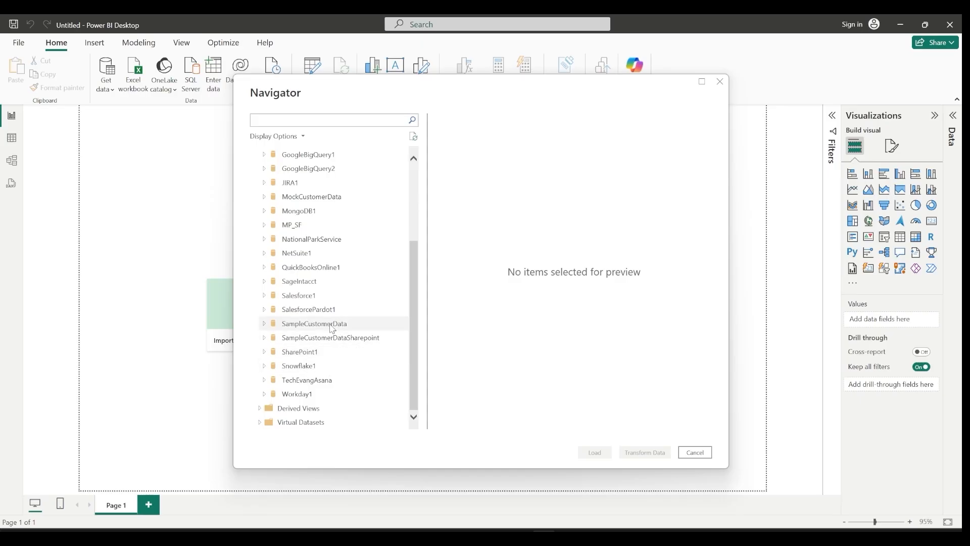
{"action": "left_click", "coordinate": [298, 282]}
{"action": "double_click", "coordinate": [322, 281]}
{"action": "left_click", "coordinate": [273, 295]}
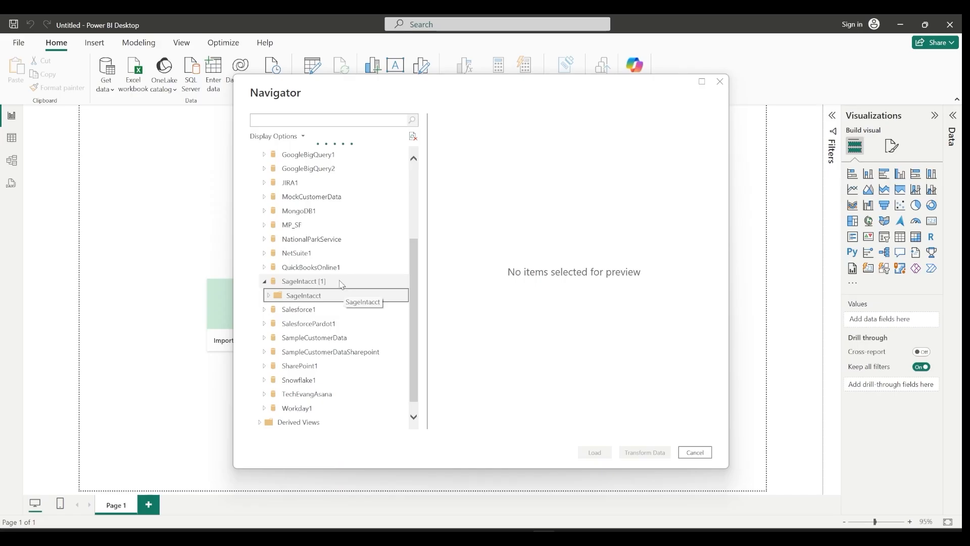
- Browse the SageIntacct tables and derived views listed in the Navigator
{"action": "scroll", "coordinate": [362, 246], "scroll_direction": "down", "scroll_amount": 20}
{"action": "left_click_drag", "start_coordinate": [418, 202], "coordinate": [417, 405]}
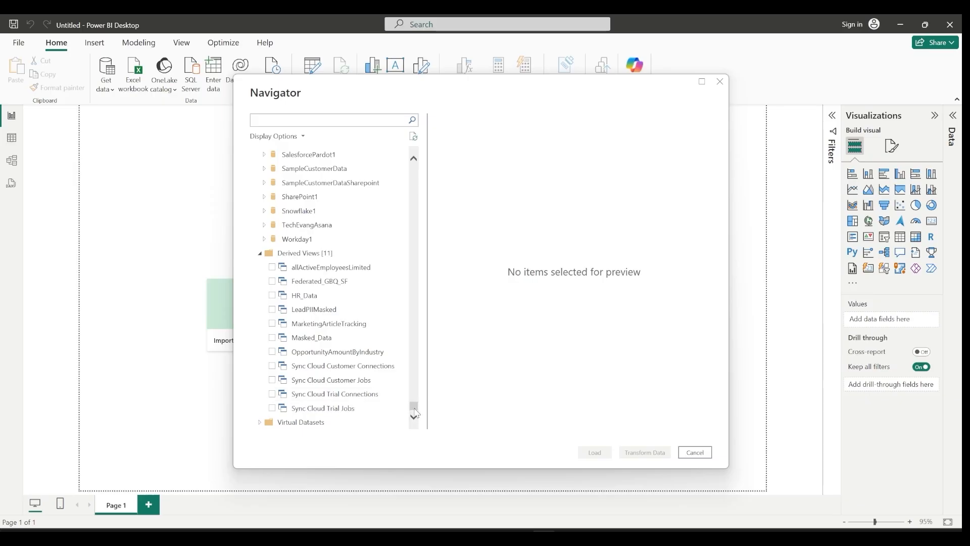
{"action": "left_click_drag", "start_coordinate": [415, 410], "coordinate": [419, 317]}
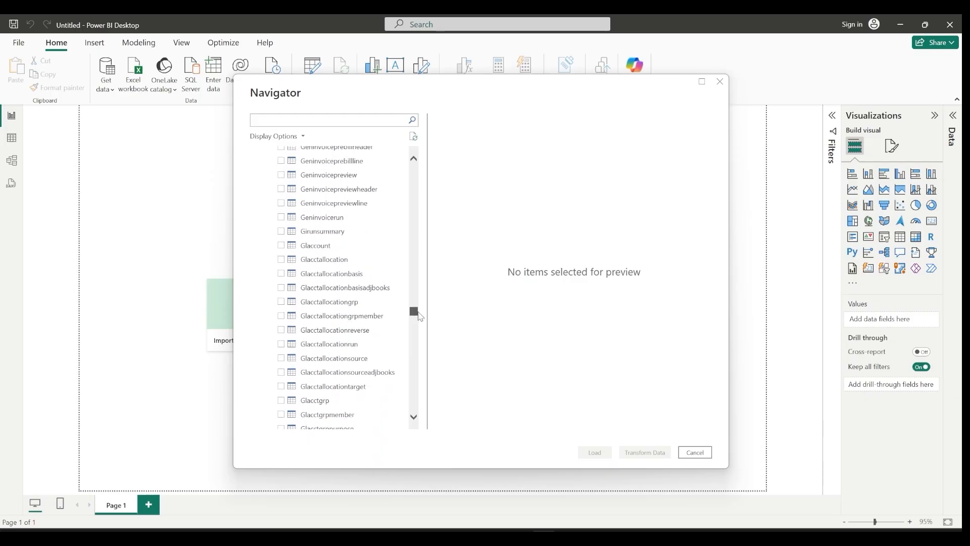
{"action": "scroll", "coordinate": [343, 308], "scroll_direction": "up", "scroll_amount": 15}
{"action": "scroll", "coordinate": [348, 302], "scroll_direction": "up", "scroll_amount": 15}
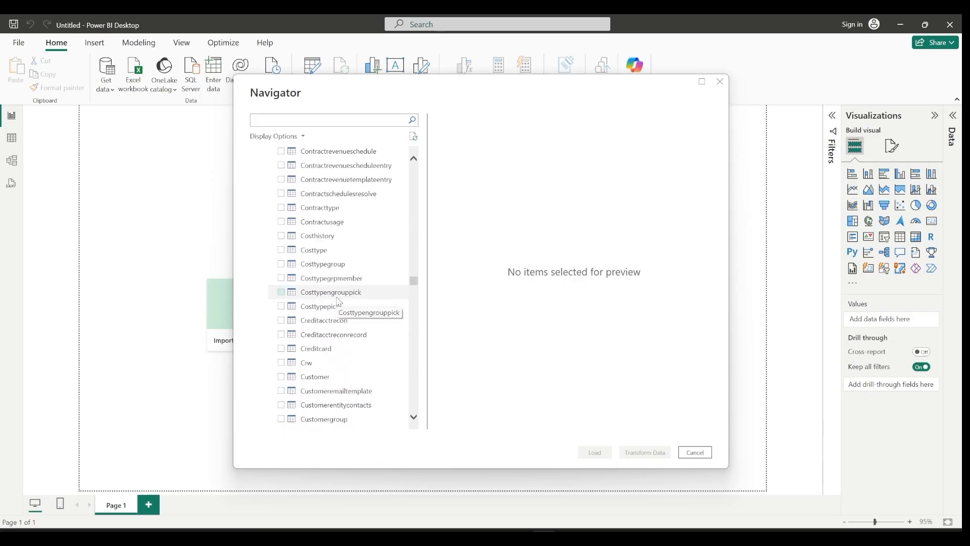
{"action": "scroll", "coordinate": [344, 301], "scroll_direction": "down", "scroll_amount": 12}
{"action": "scroll", "coordinate": [353, 301], "scroll_direction": "down", "scroll_amount": 4}
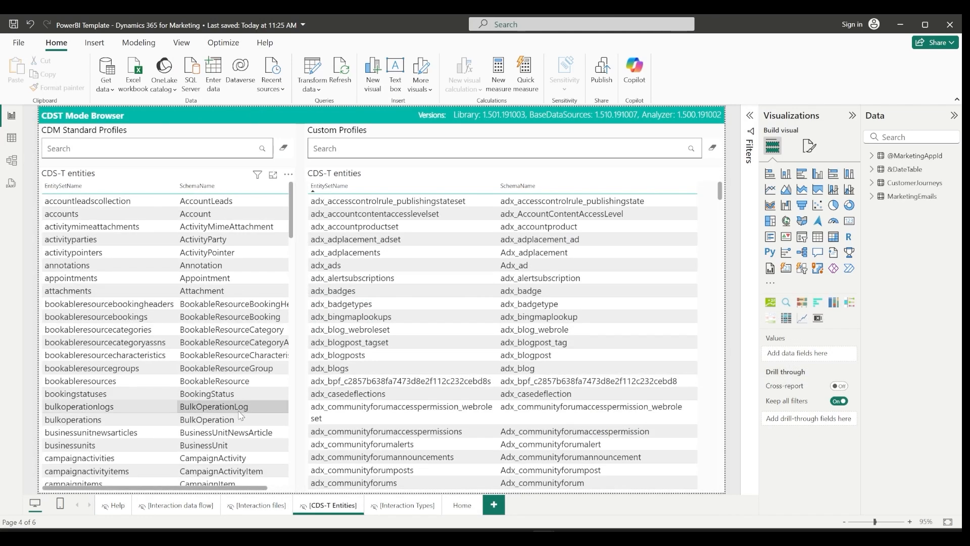
- Open the Interaction data flow page of the Dynamics 365 for Marketing report and start publishing the report
{"action": "left_click", "coordinate": [194, 507]}
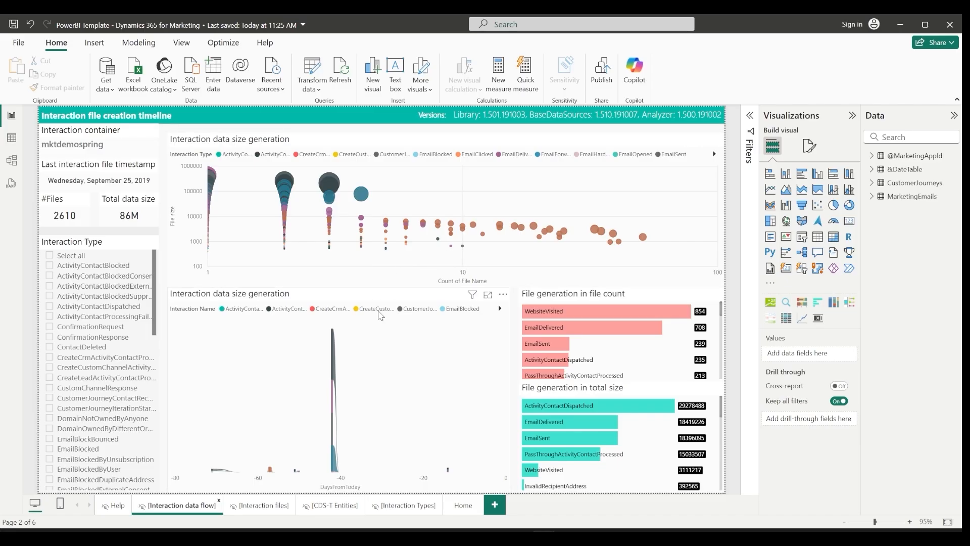
{"action": "left_click", "coordinate": [606, 88]}
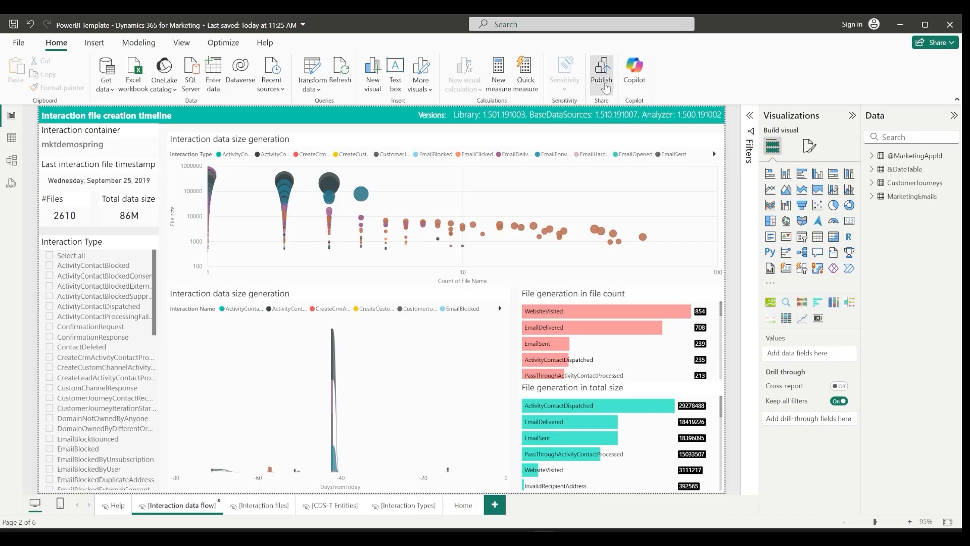